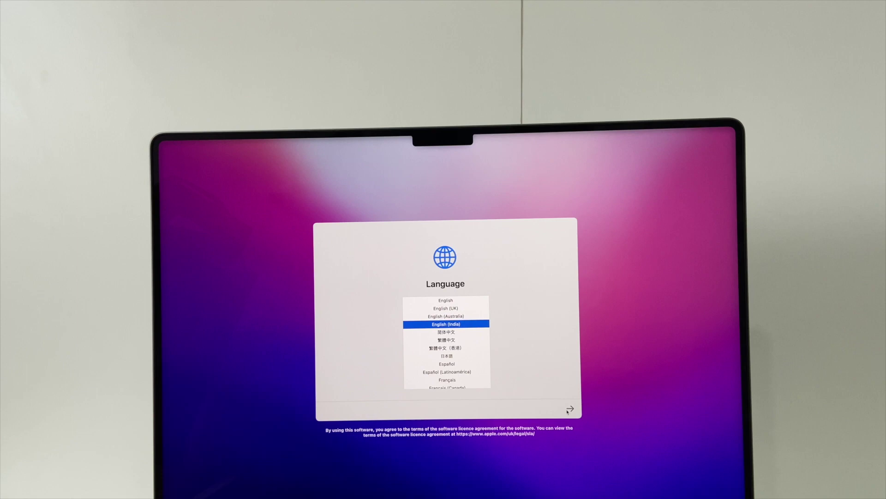
# Step: Continue past the English (India) language choice in Setup Assistant
pyautogui.click(570, 409)
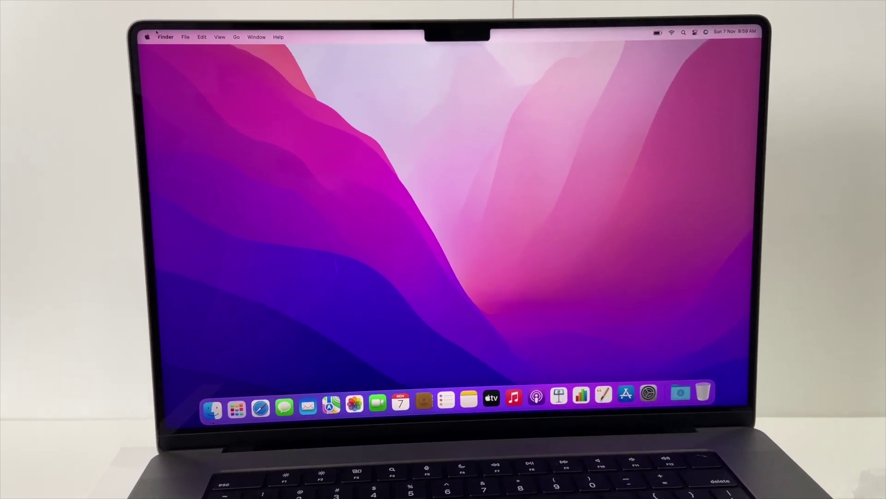
# Step: Open About This Mac and show the built-in 16-inch Retina display details
pyautogui.click(149, 36)
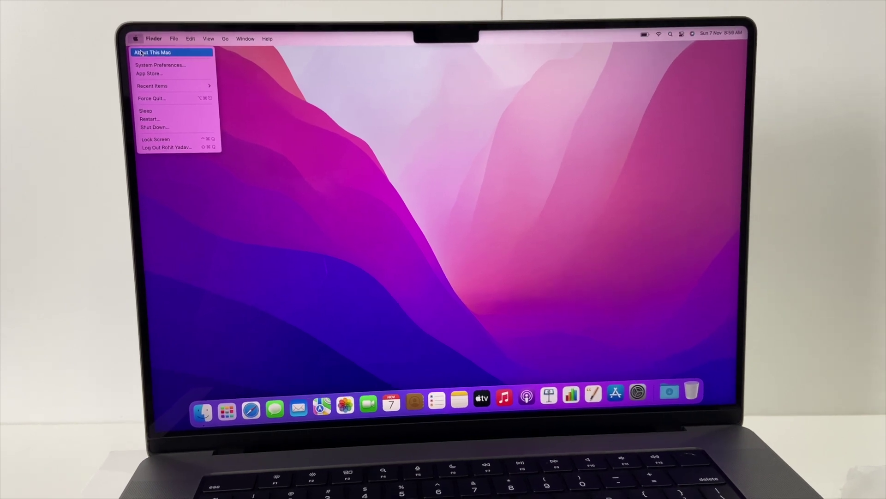
pyautogui.click(129, 47)
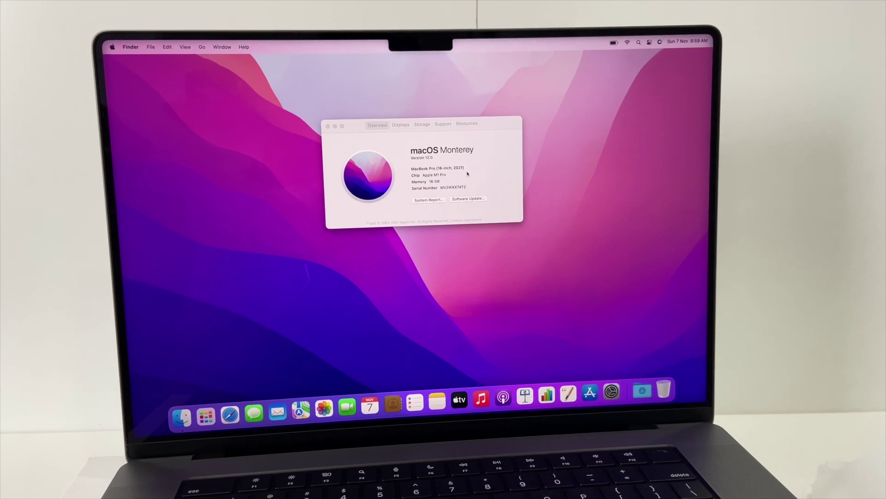
pyautogui.click(400, 124)
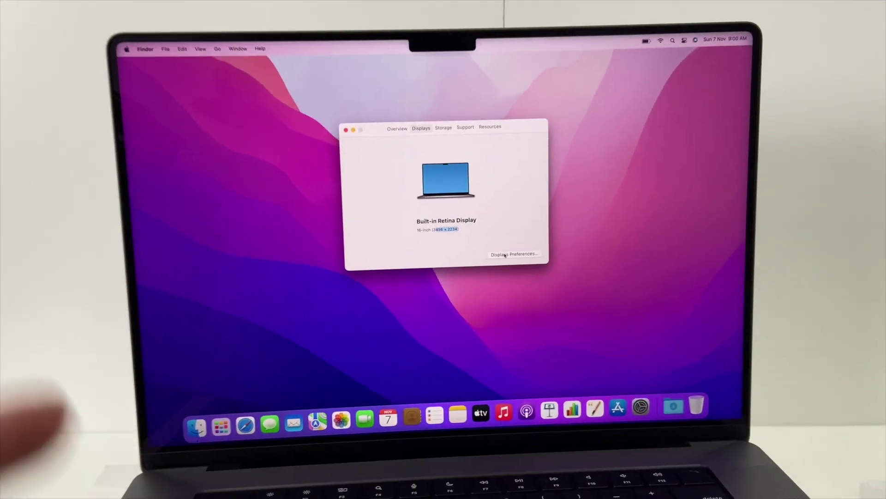
# Step: Open Software Update settings for the macOS Monterey 12.0.1 update
pyautogui.click(525, 246)
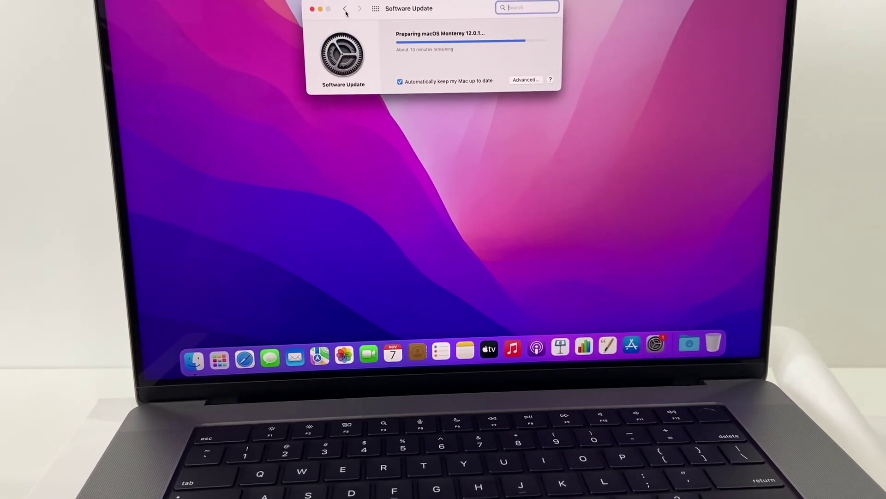
# Step: Go back from Software Update to the main System Preferences overview
pyautogui.click(345, 10)
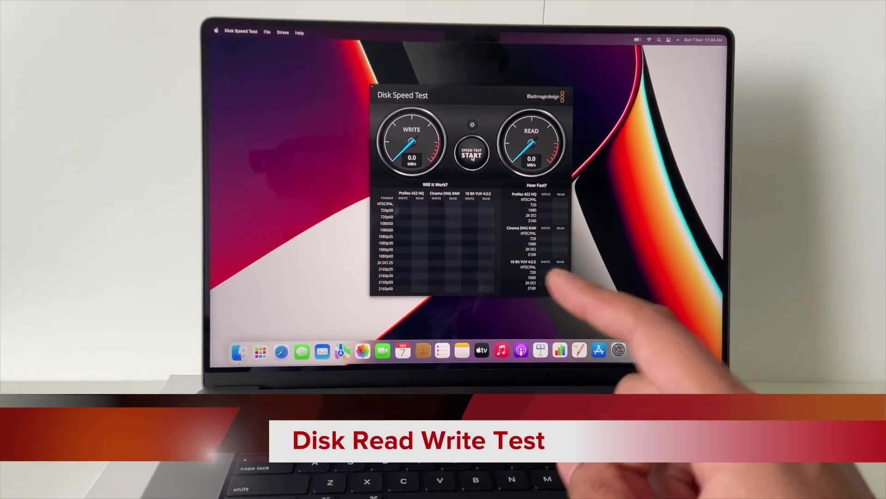
# Step: Start the Blackmagic disk read/write speed test
pyautogui.click(463, 153)
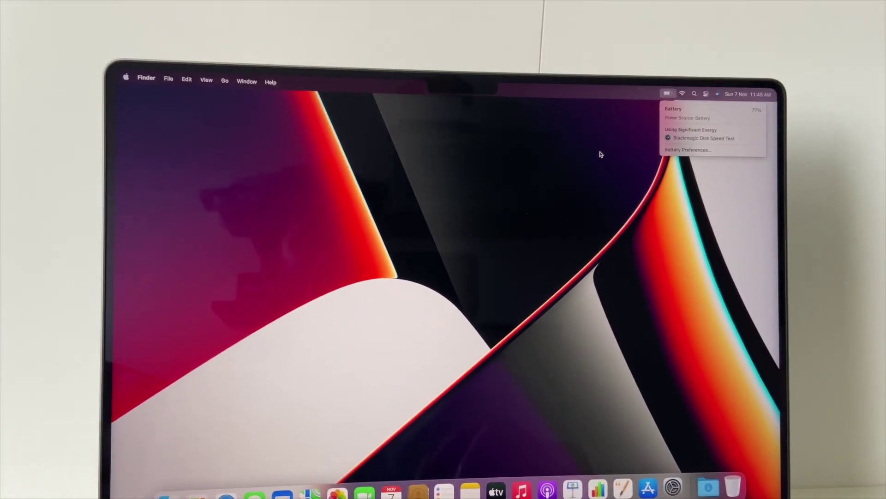
# Step: Recheck the battery status menu, then open About This Mac showing Monterey 12.0.1
pyautogui.click(601, 164)
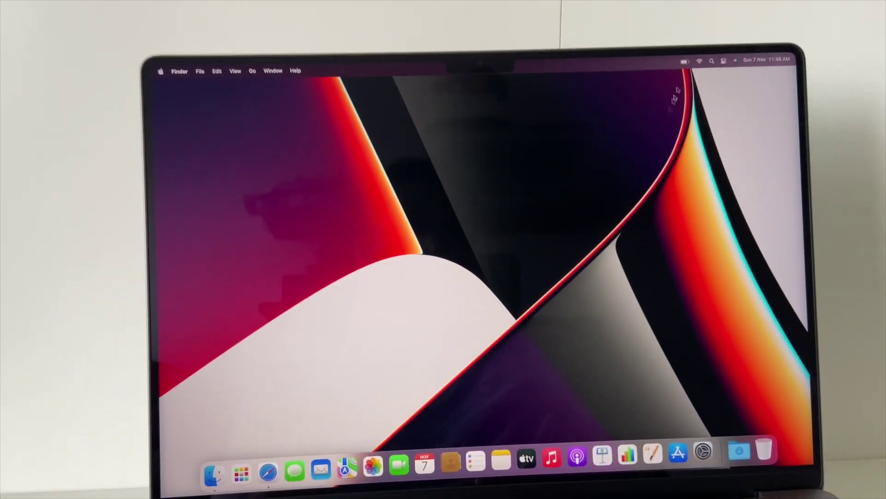
pyautogui.click(641, 77)
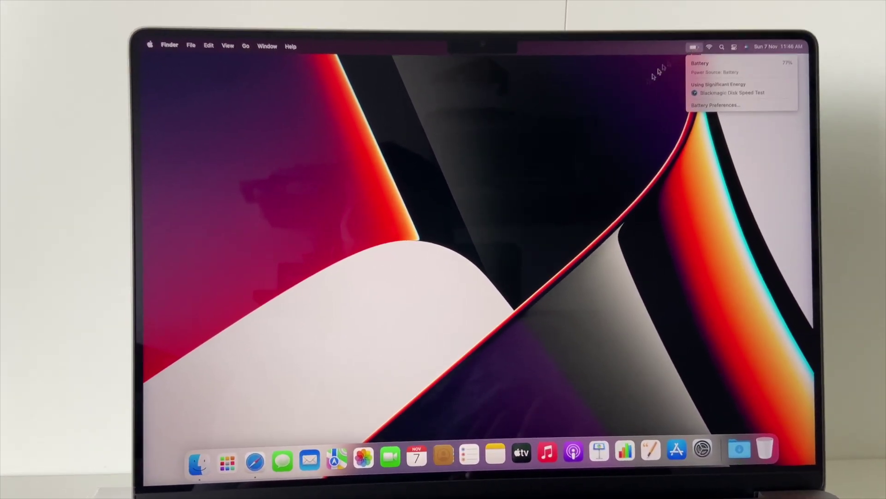
pyautogui.click(581, 131)
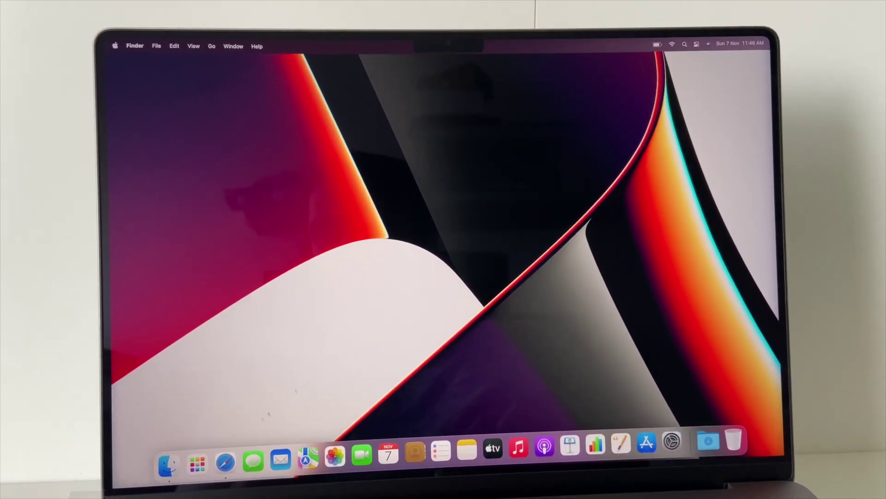
pyautogui.click(110, 52)
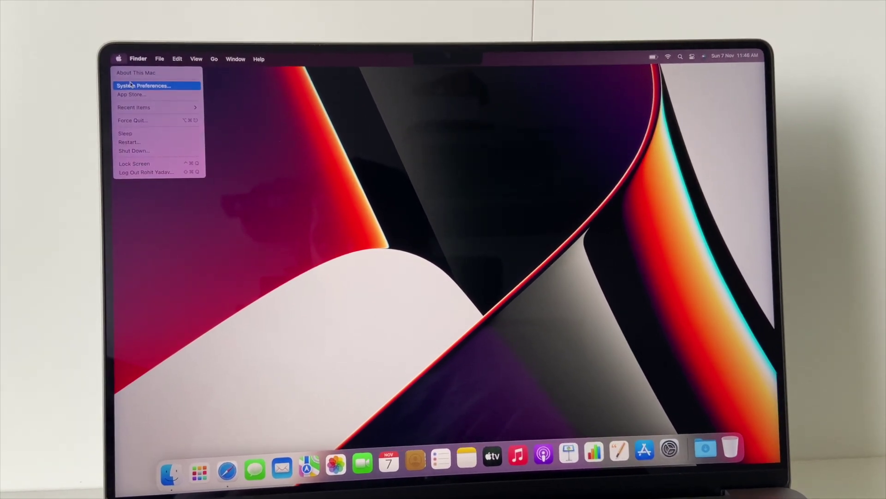
pyautogui.click(138, 73)
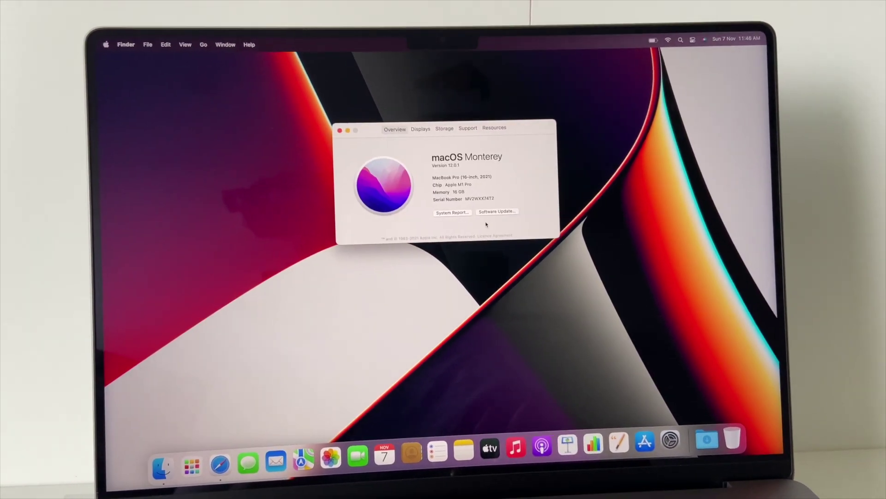
# Step: Open the System Report's Power section showing cycle count 2 and 100% capacity
pyautogui.click(472, 239)
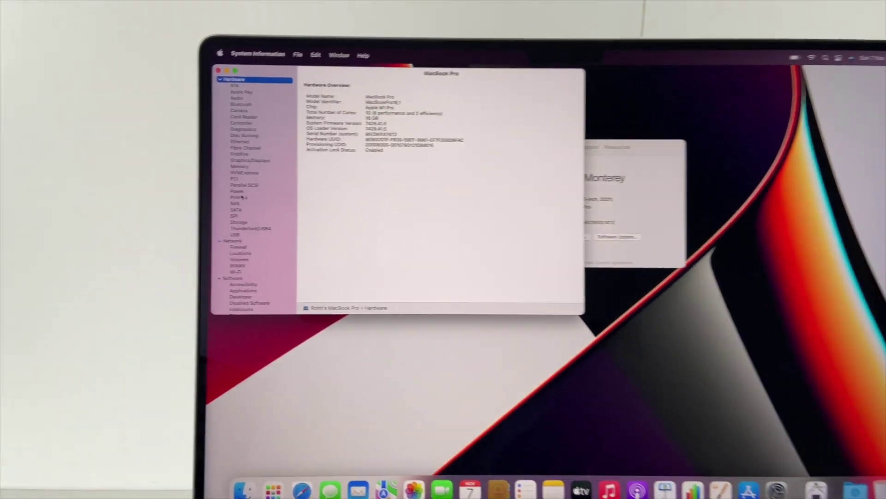
pyautogui.click(139, 179)
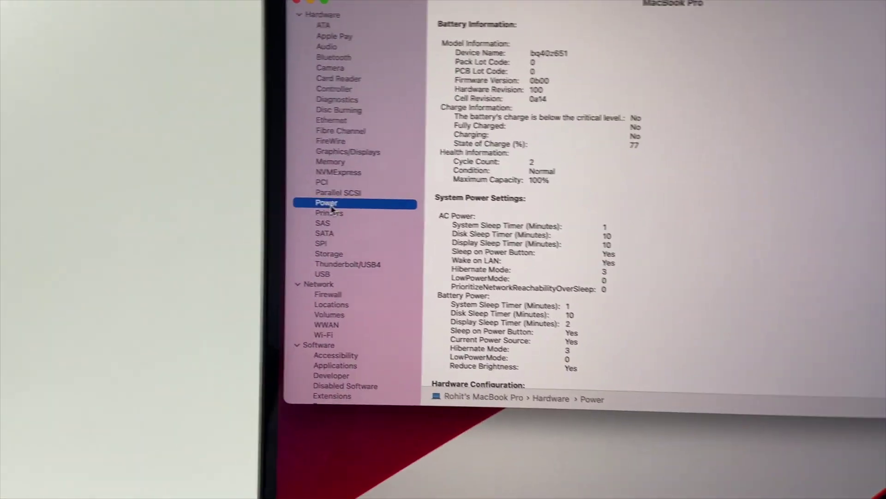